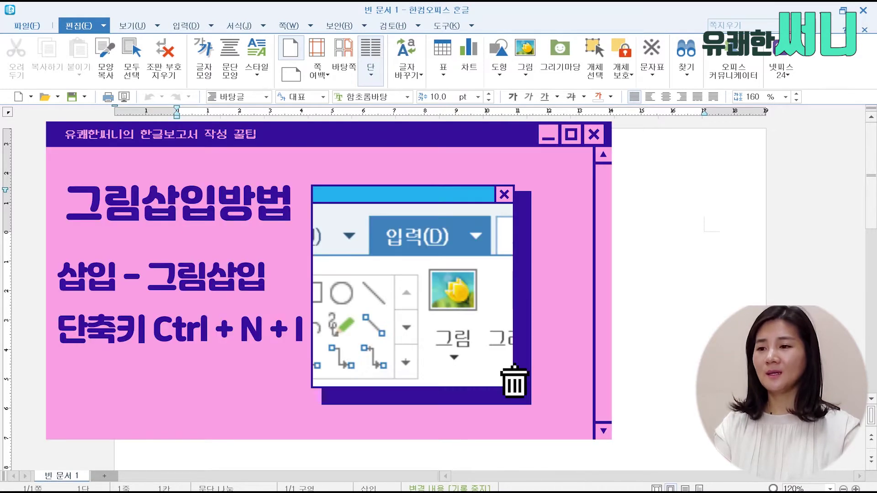
- Start inserting a picture, browse to the iCloud 사진 folder and select IMG_5488
left_click(184, 24)
left_click(199, 49)
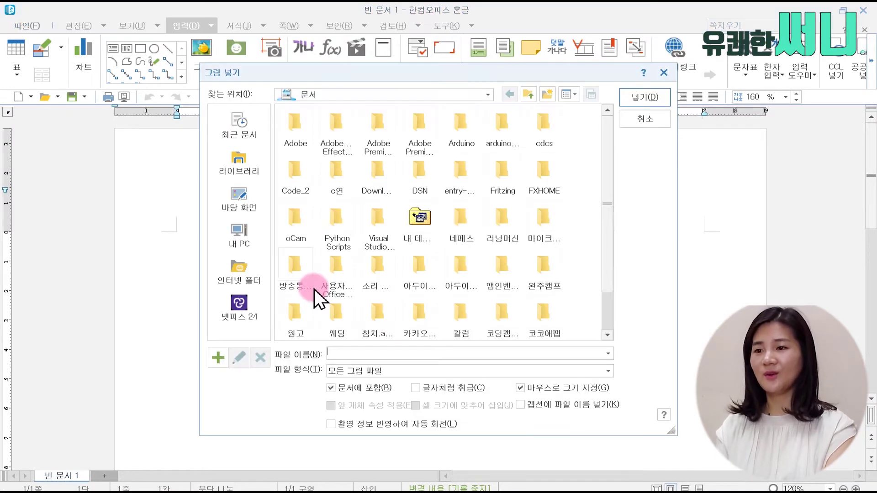
key("BackSpace")
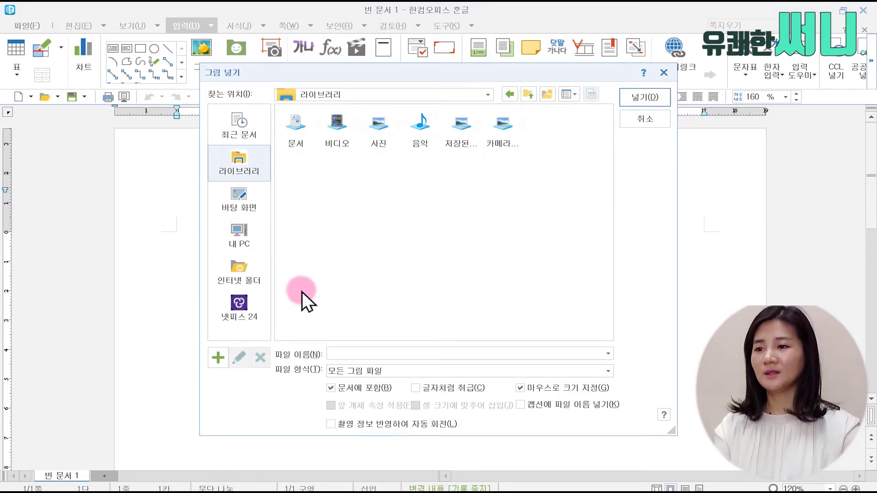
left_click(235, 197)
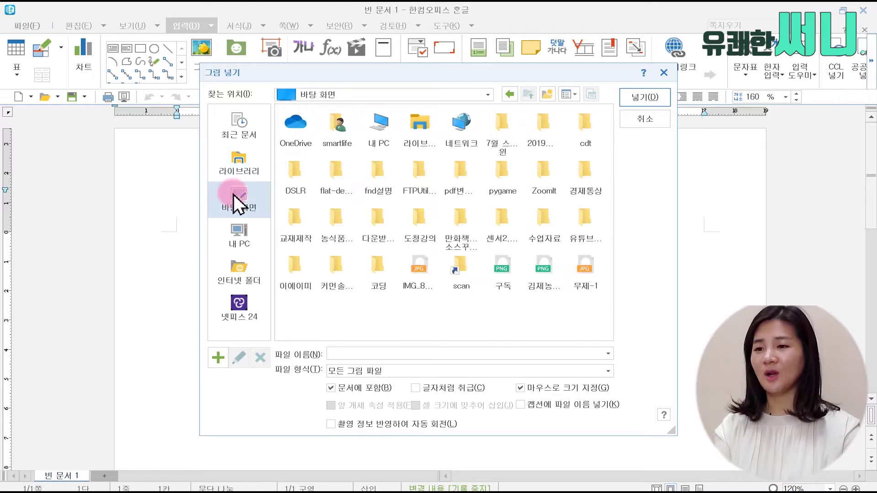
double_click(384, 286)
left_click(507, 240)
left_click(505, 231)
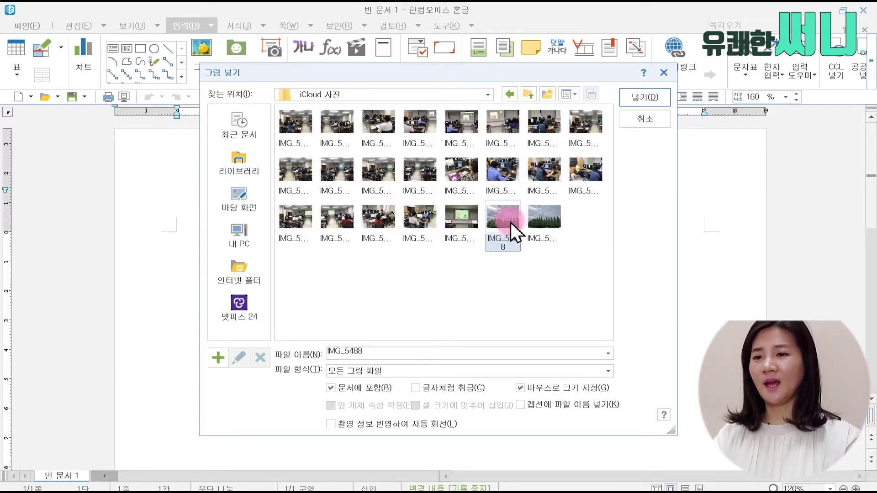
- Place the selected picture about 136.5 × 102.4 mm just below the page's upper margin, and delete it again
double_click(509, 223)
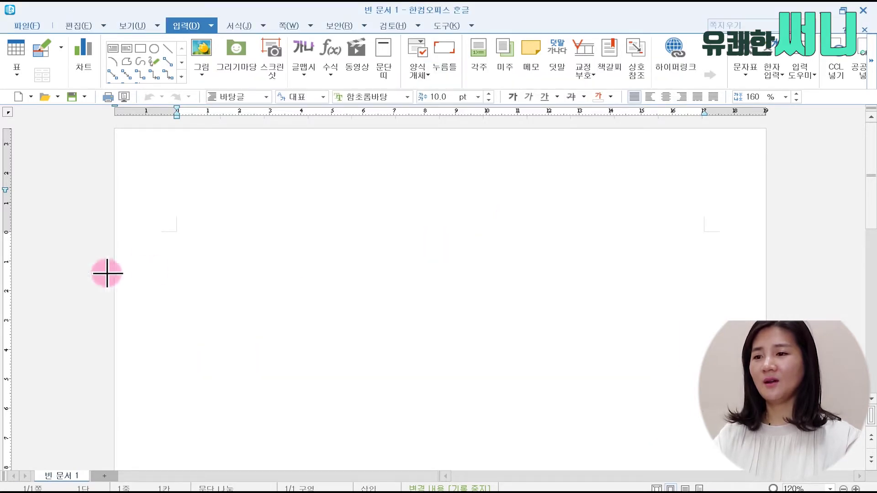
left_click_drag(181, 244, 606, 374)
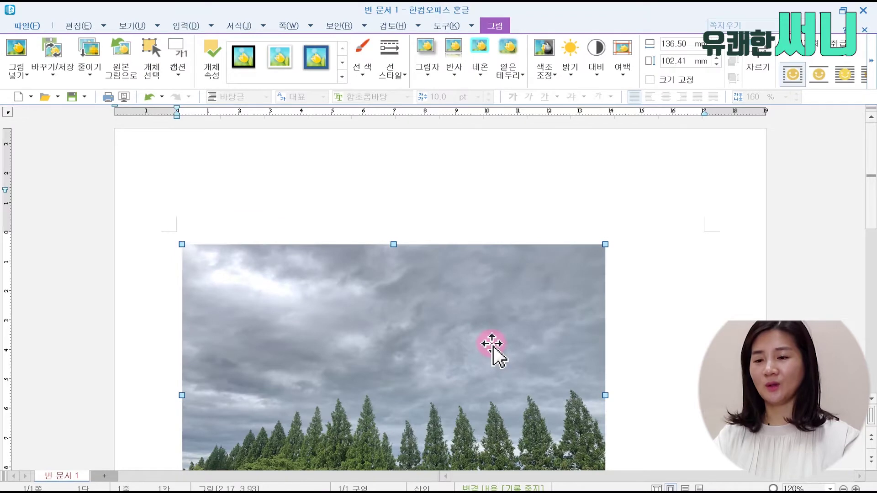
key("Delete")
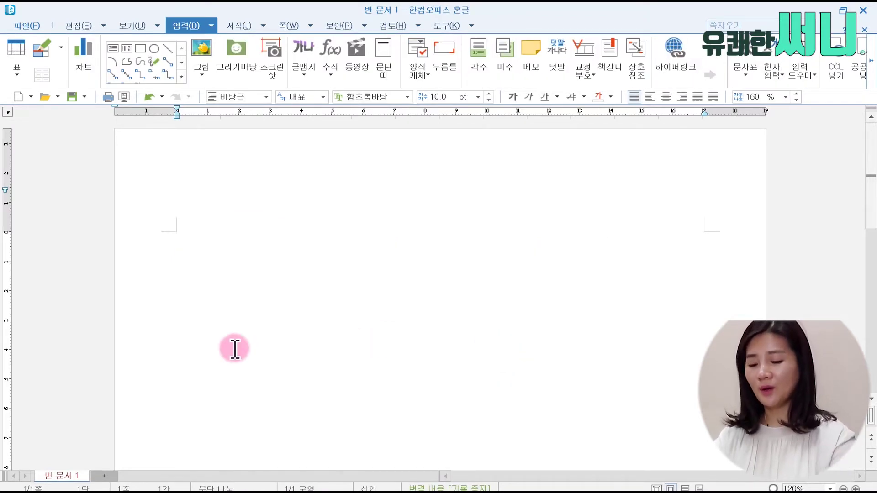
- Insert IMG_5488 with the 마우스로 크기 지정 option turned off and look over its placement on the page
key("ctrl+n")
key("i")
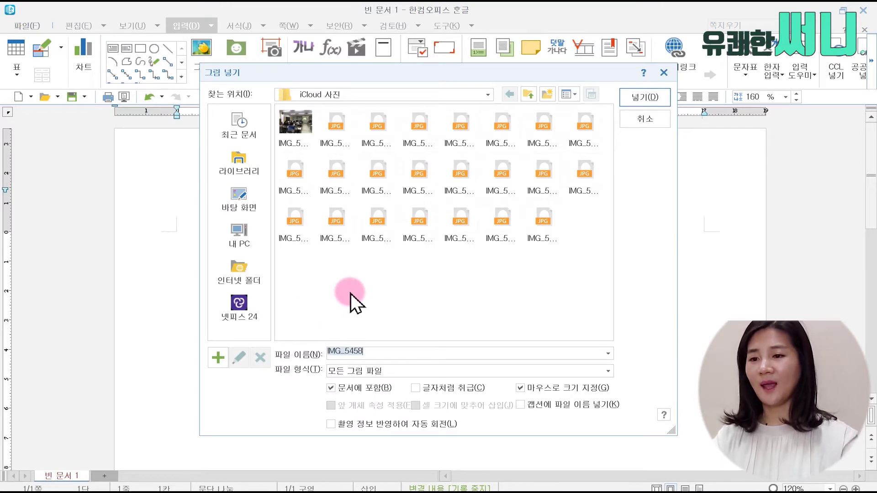
left_click(508, 226)
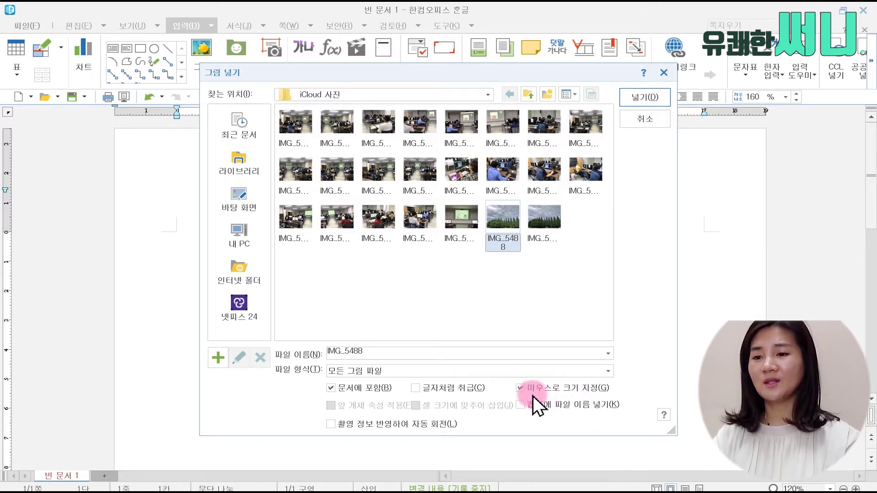
left_click(520, 389)
left_click(637, 98)
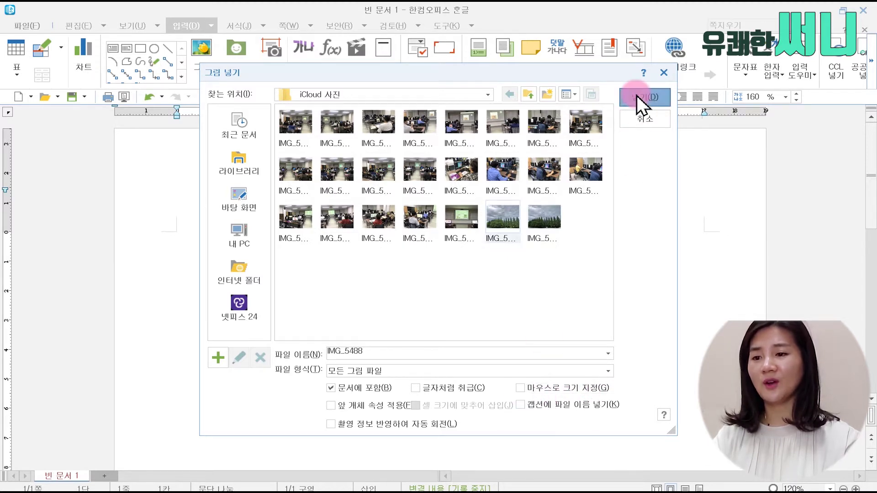
scroll(329, 345, "down", 4)
scroll(373, 332, "up", 1)
scroll(372, 333, "up", 3)
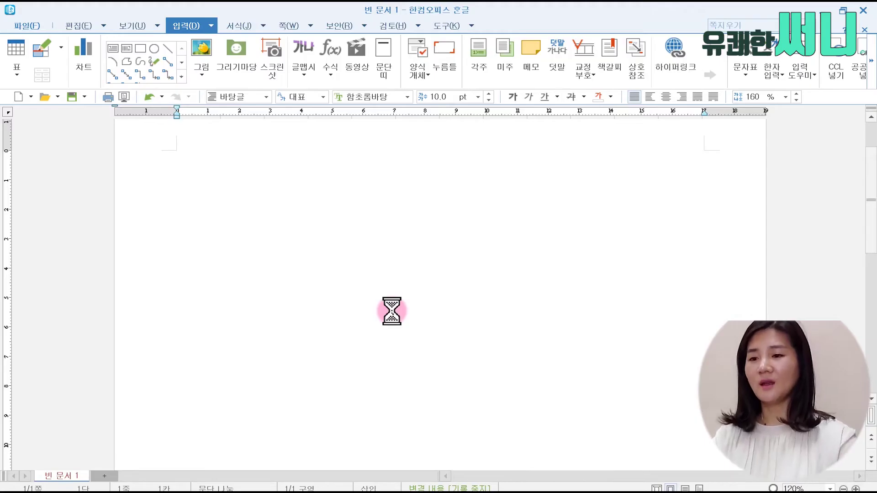
- Insert IMG_5488 with 마우스로 크기 지정 turned on, drawing it about 114 × 85 mm near the page's upper margin
key("ctrl+n")
key("i")
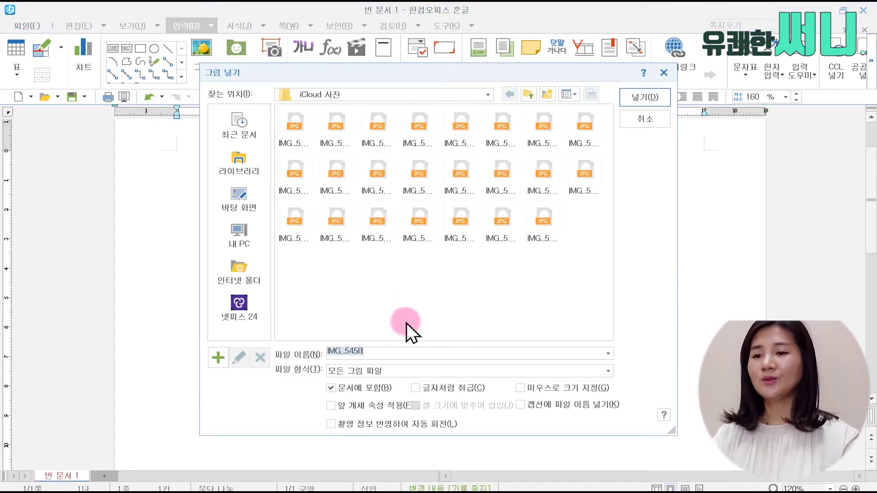
left_click(541, 391)
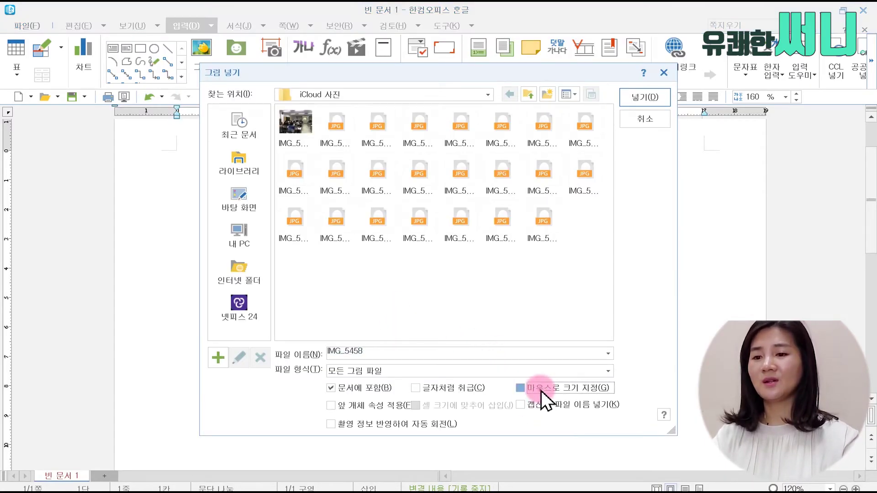
left_click(496, 222)
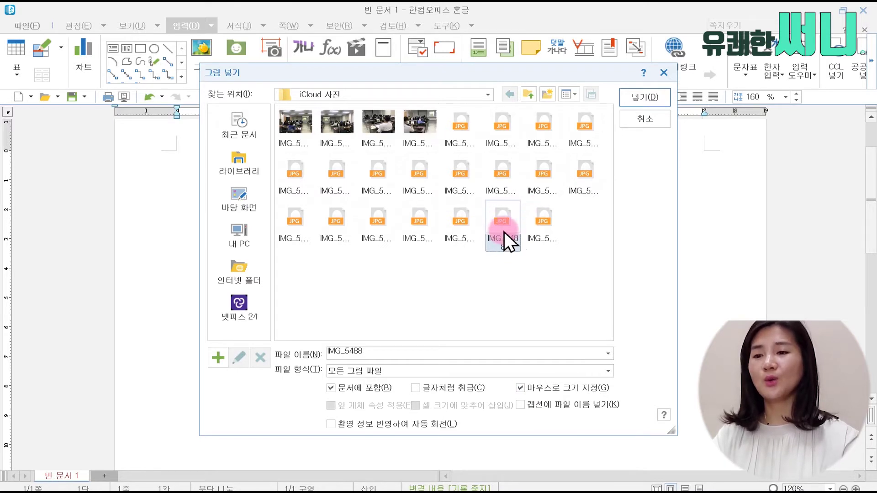
left_click(633, 101)
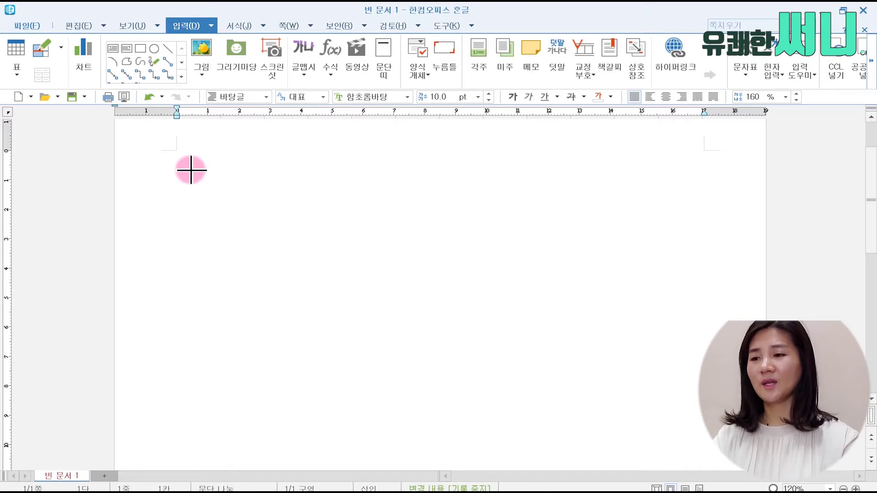
left_click_drag(187, 172, 538, 352)
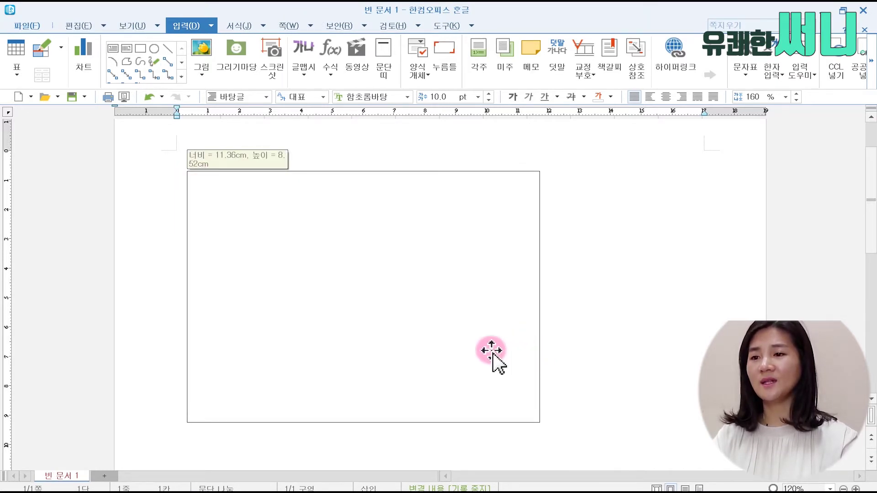
mouse_move(428, 340)
left_mouse_down()
mouse_move(424, 327)
mouse_move(428, 342)
left_mouse_up()
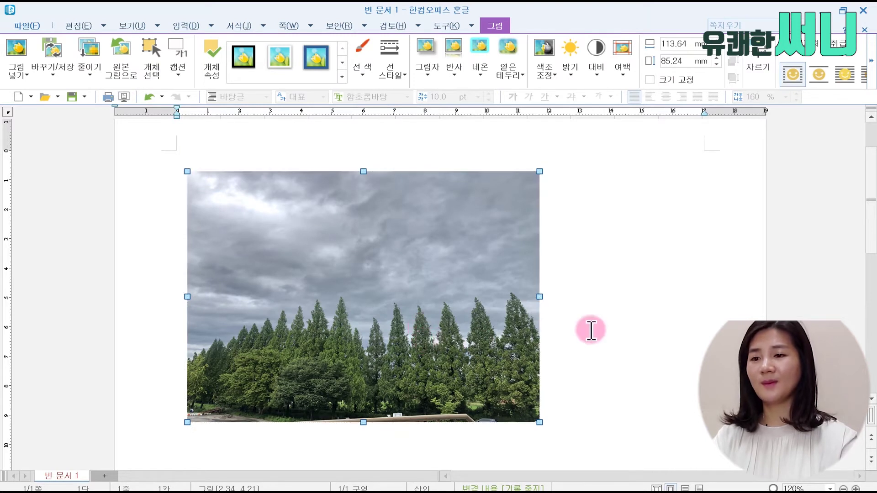
left_click(585, 332)
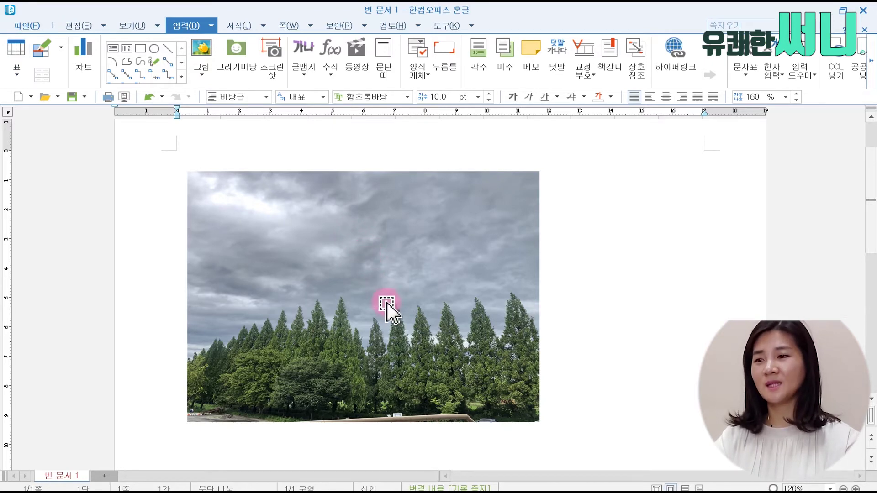
left_click(371, 293)
left_click(364, 289)
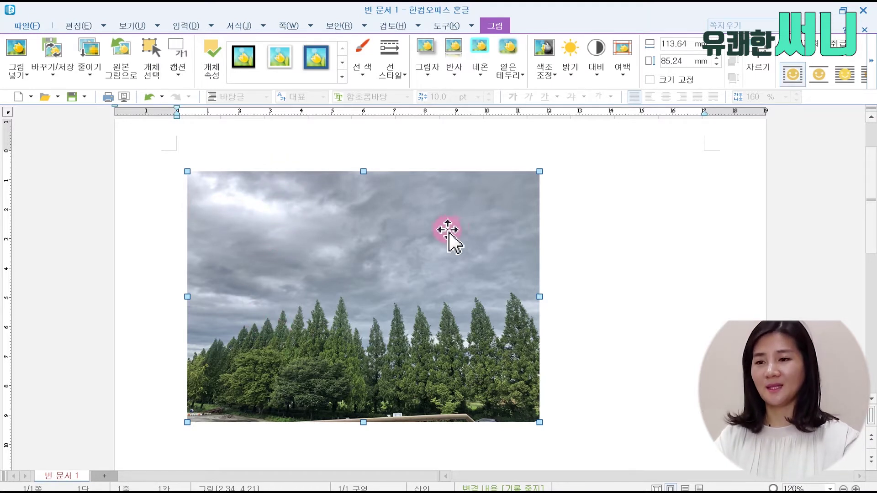
key("Escape")
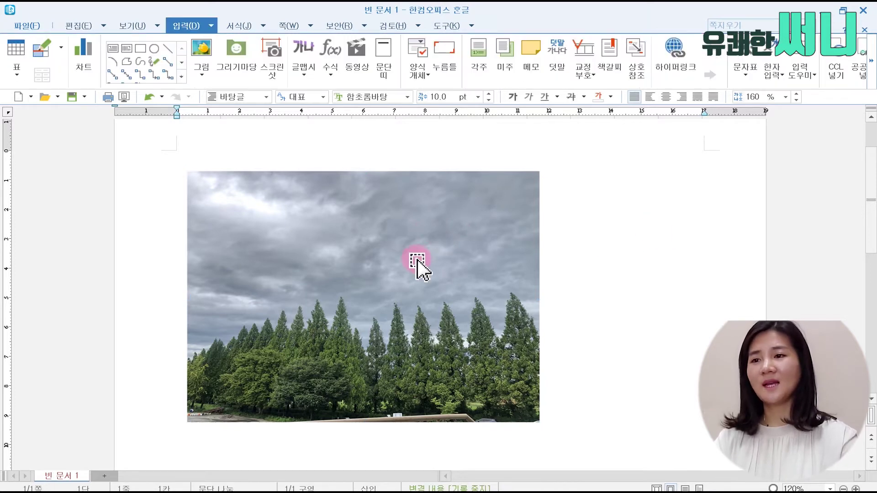
- Crop the picture from its upper-right corner to about 112 × 65 mm, removing part of the sky
left_click(405, 251)
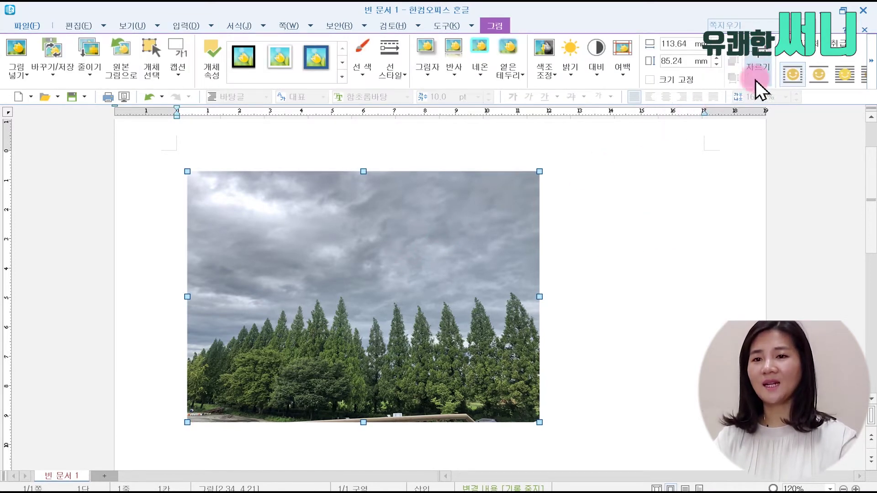
left_click(758, 56)
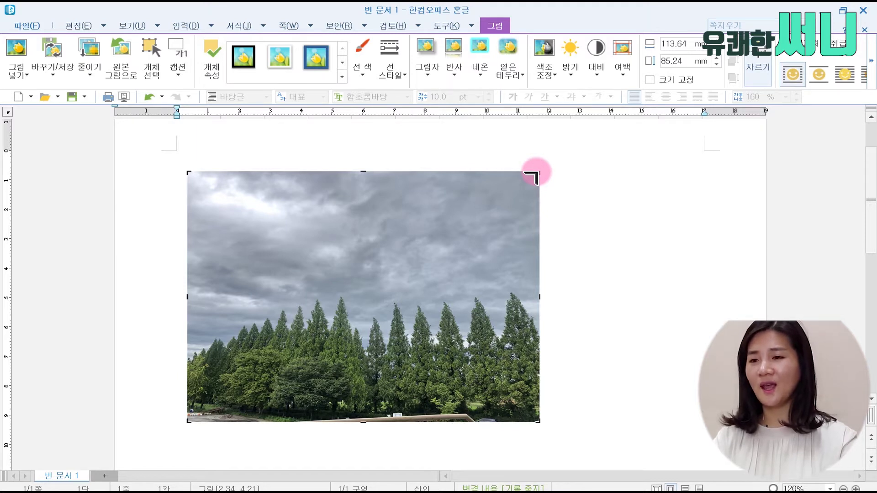
left_click_drag(532, 177, 535, 230)
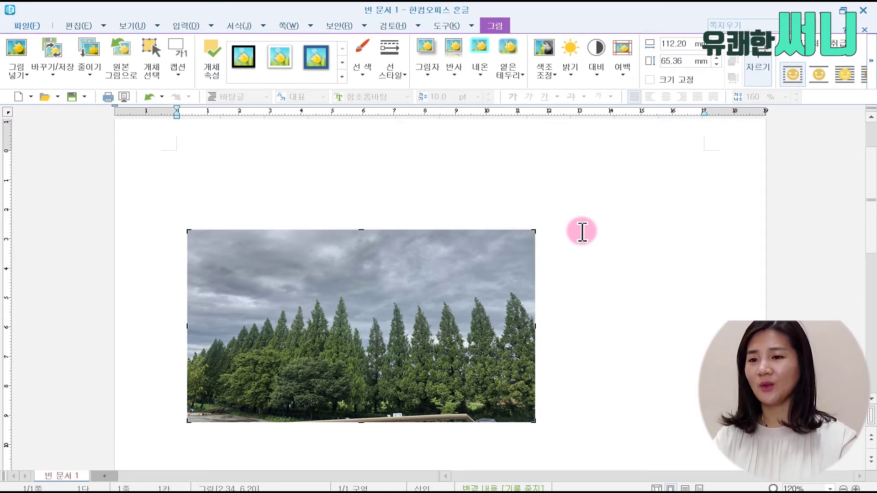
left_click(582, 231)
- Move the cropped picture up to about 1 cm below the page's upper margin
left_click_drag(490, 337, 432, 275)
left_click(570, 344)
left_click(446, 289)
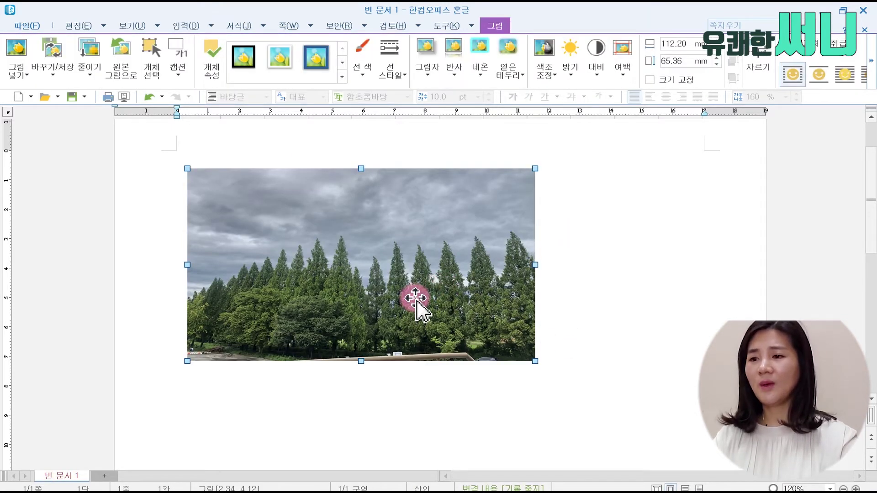
mouse_move(416, 300)
left_mouse_down()
mouse_move(407, 298)
mouse_move(407, 310)
left_mouse_up()
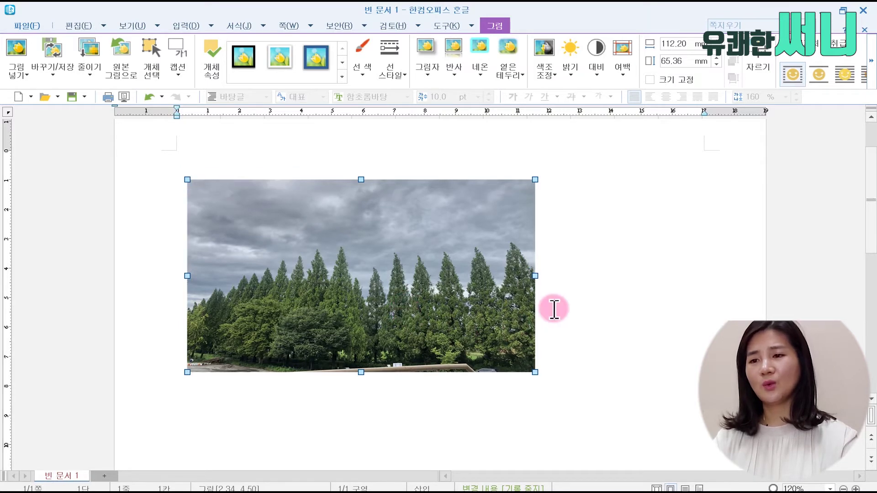
left_click(566, 314)
- Apply the 회색 아래쪽 그림자 picture style to the tree photo
left_click(447, 303)
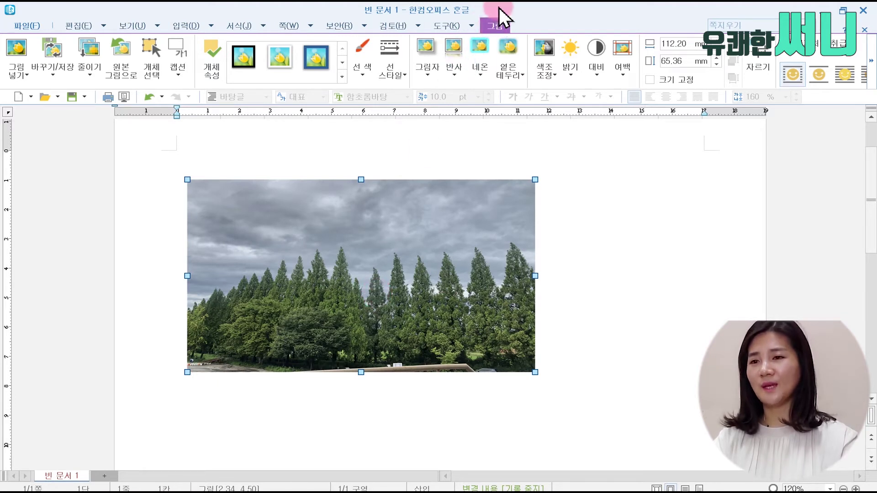
left_click(342, 77)
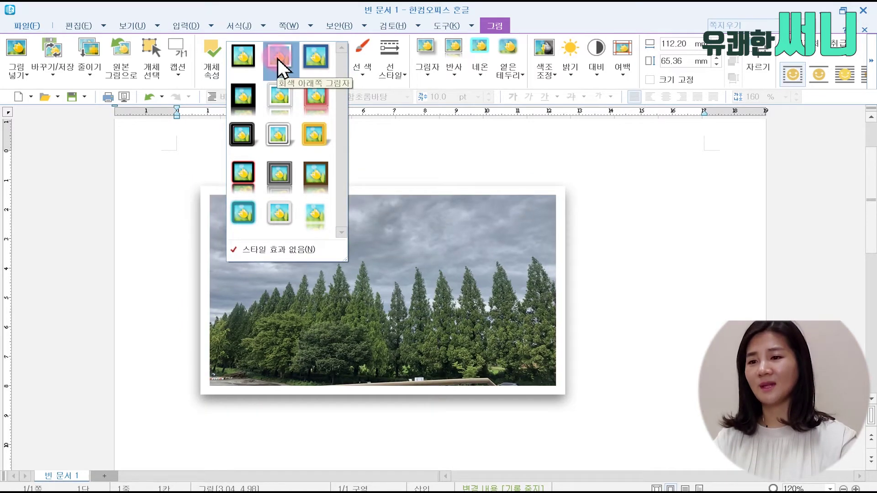
left_click(278, 59)
left_click(329, 183)
left_click(267, 312)
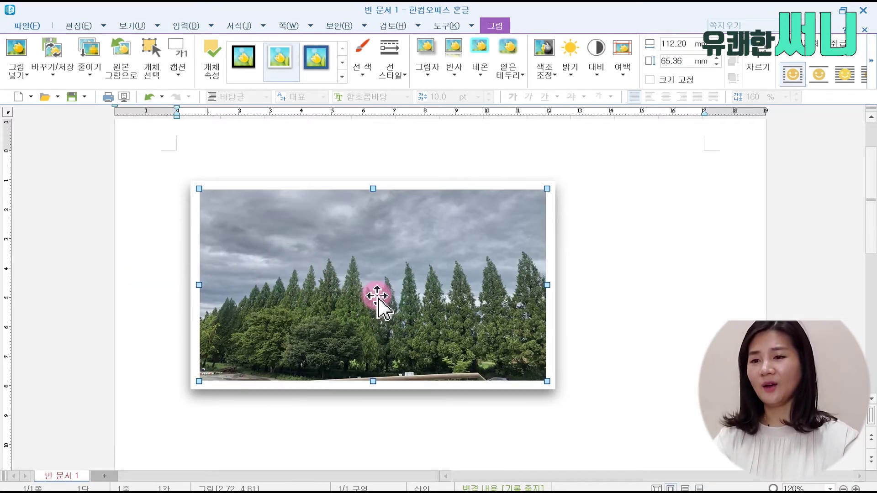
- Set the picture's border line thickness to 2 mm in its object properties
right_click(401, 225)
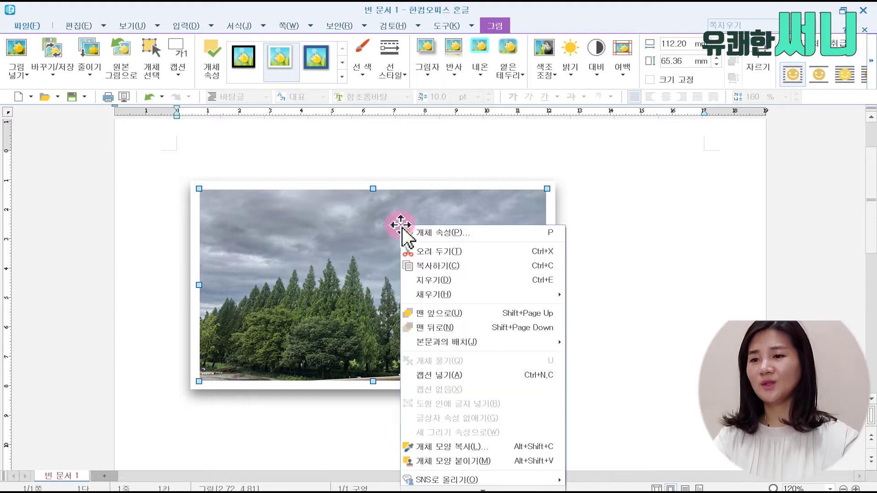
left_click(424, 232)
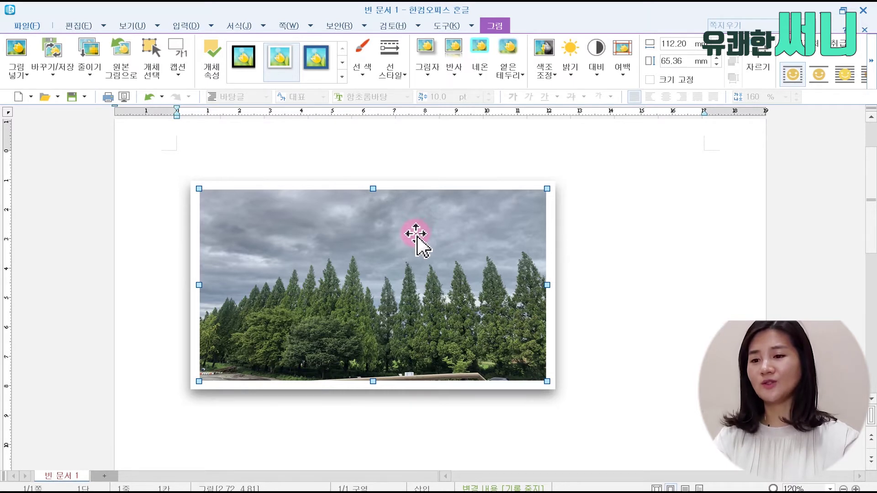
double_click(416, 234)
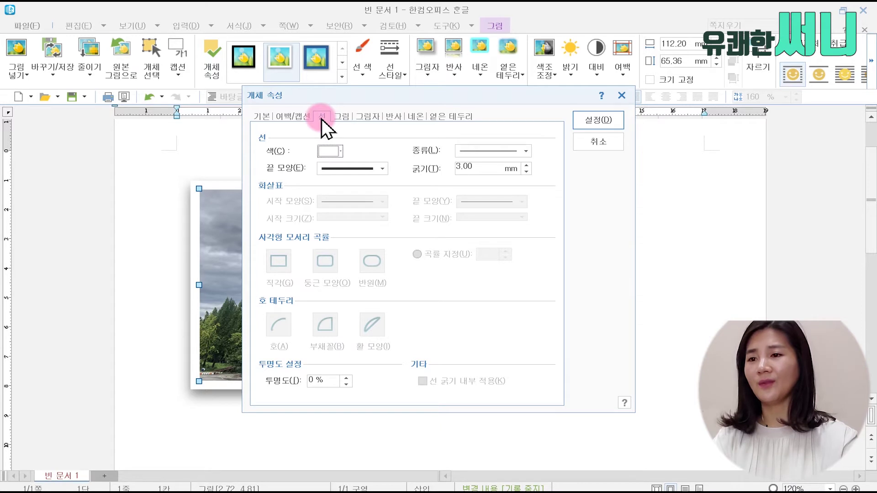
left_click_drag(442, 96, 572, 95)
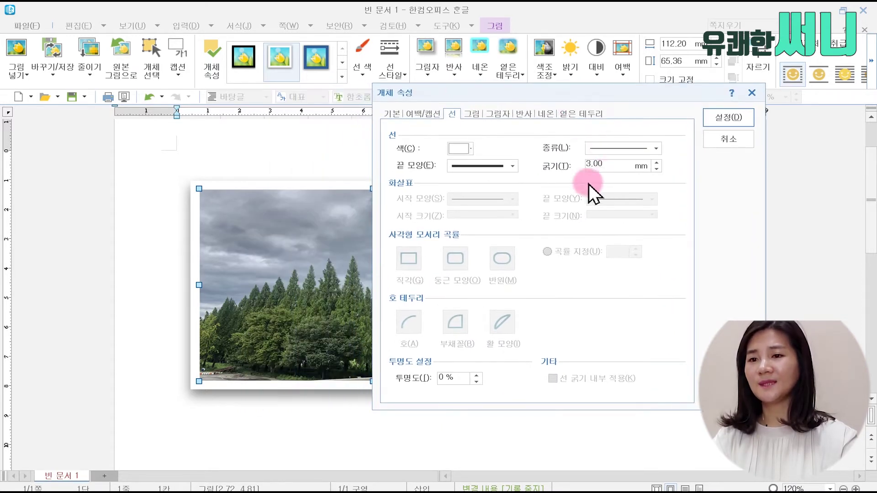
left_click_drag(611, 163, 560, 160)
type("2")
key("Return")
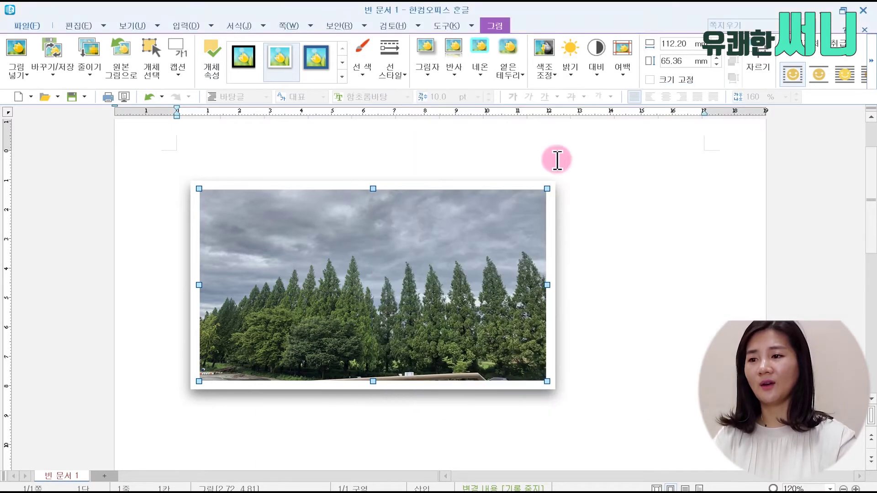
left_click(559, 234)
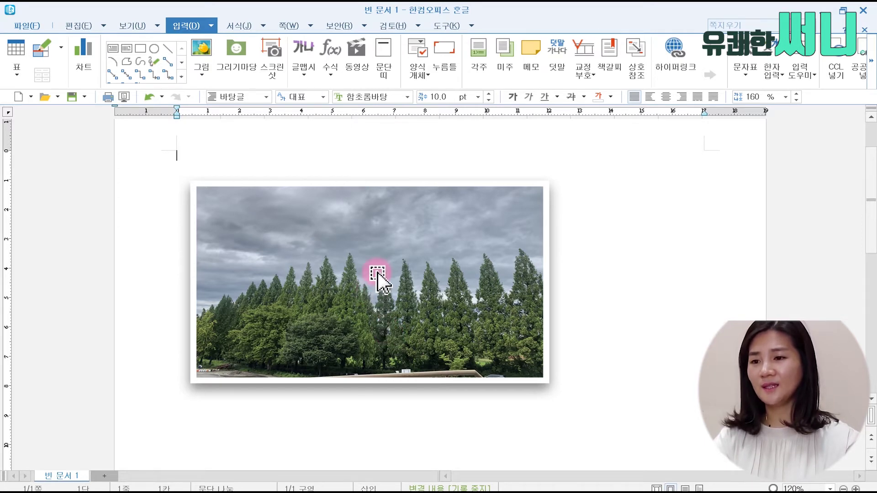
- Give the tree photo a blue 대각선 오른쪽 위 shadow in its object properties and enlarge the picture to about 112 × 65 mm
double_click(378, 272)
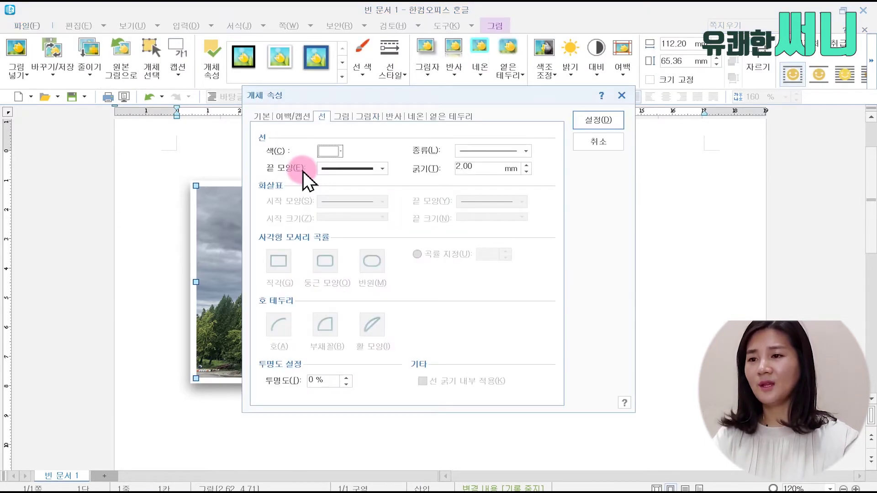
left_click(371, 118)
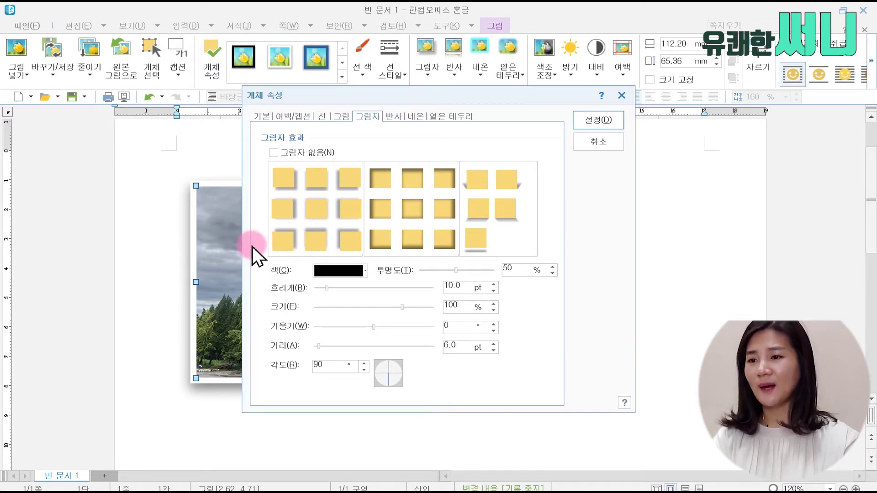
left_click(341, 270)
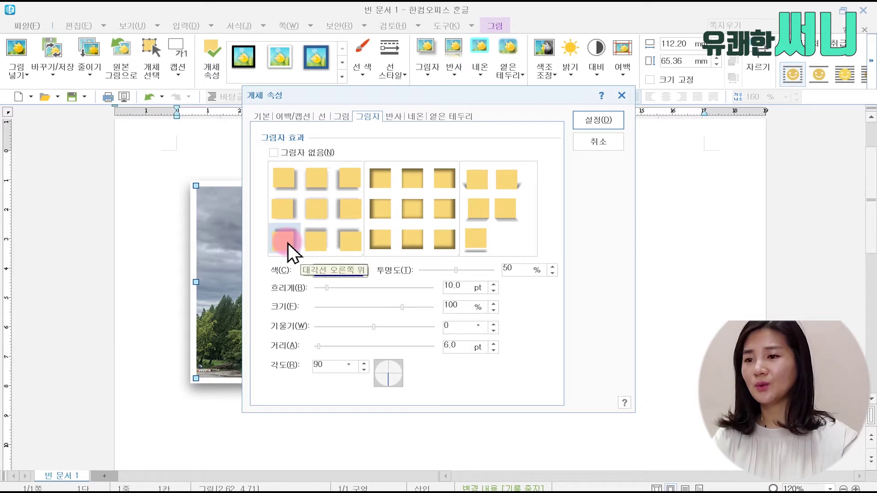
left_click(340, 270)
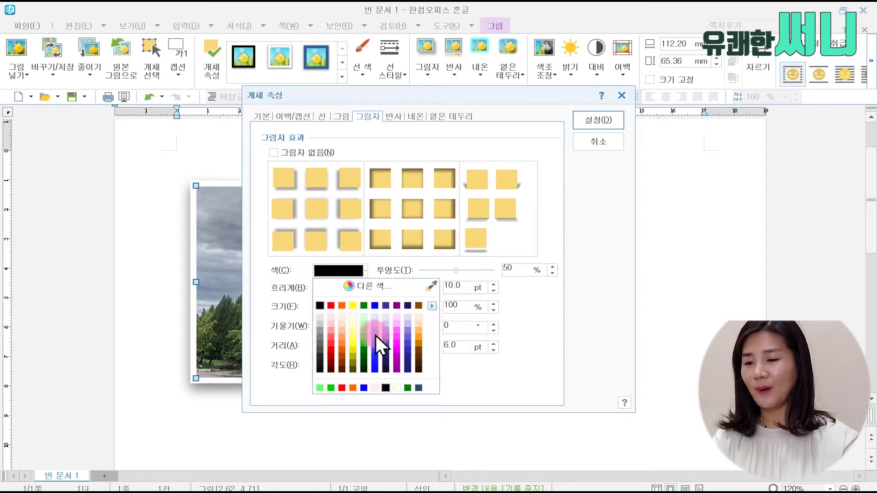
left_click(376, 304)
left_click(596, 120)
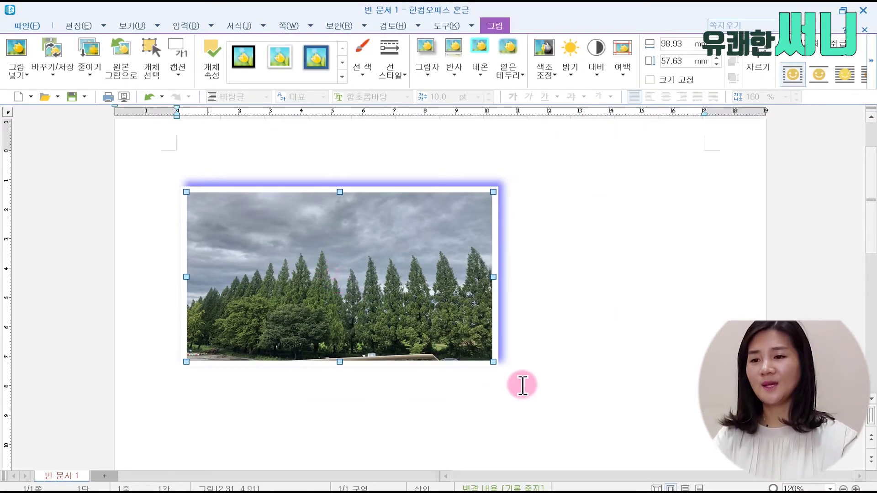
left_click_drag(493, 361, 534, 384)
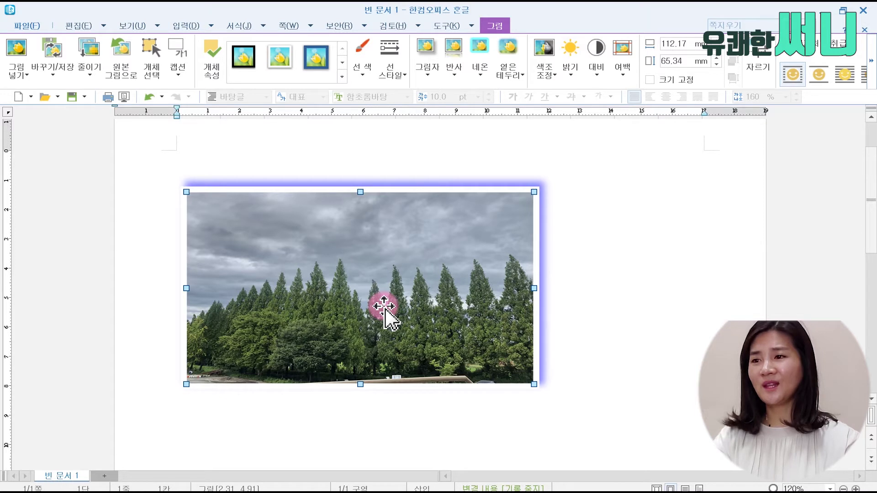
- Replace the tree photo with the image IMG_5487 from the iCloud 사진 folder, keeping the new picture selected
left_click(43, 77)
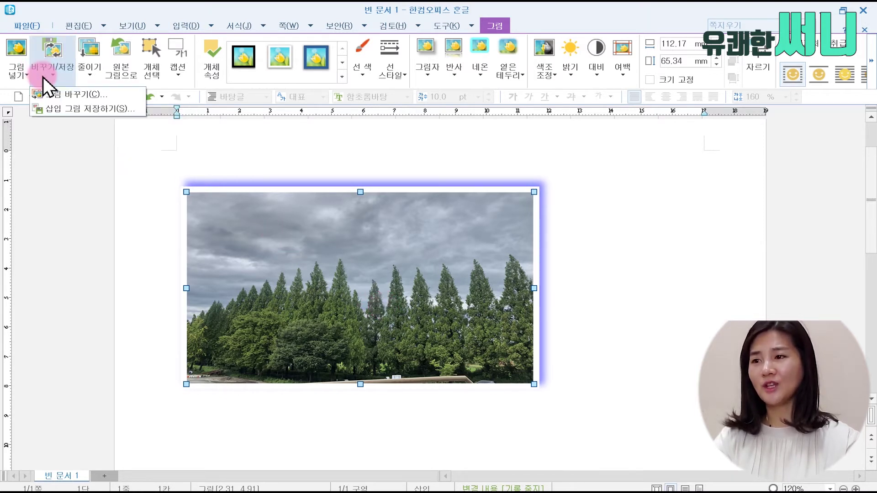
left_click(54, 97)
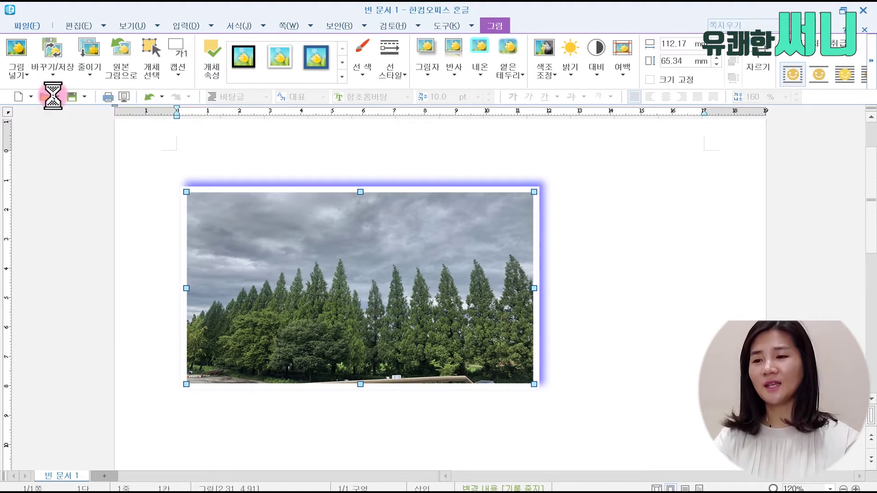
left_click(468, 217)
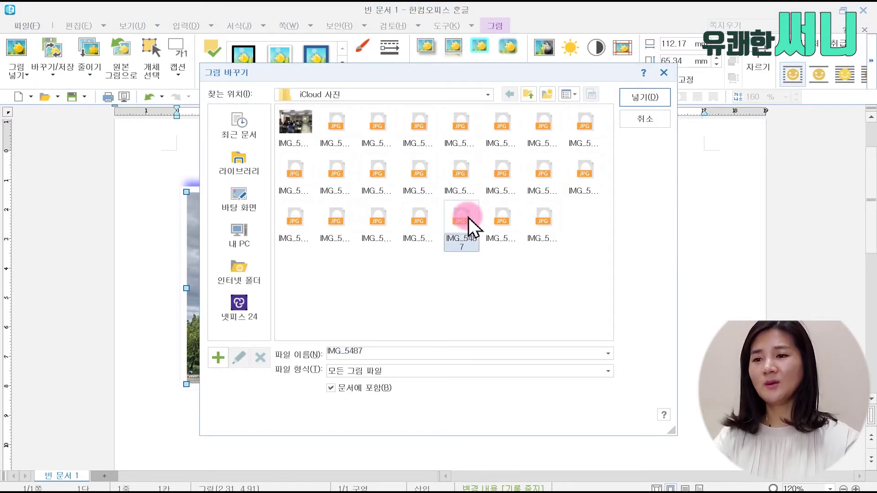
left_click(665, 96)
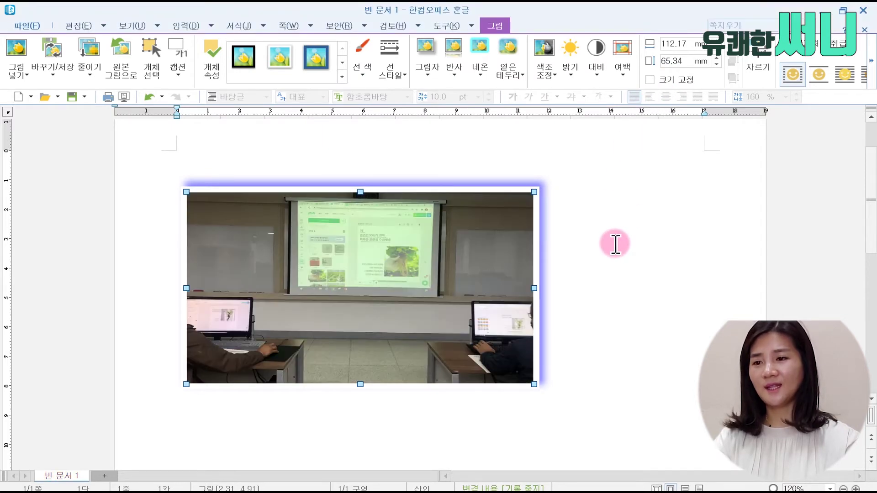
left_click(609, 268)
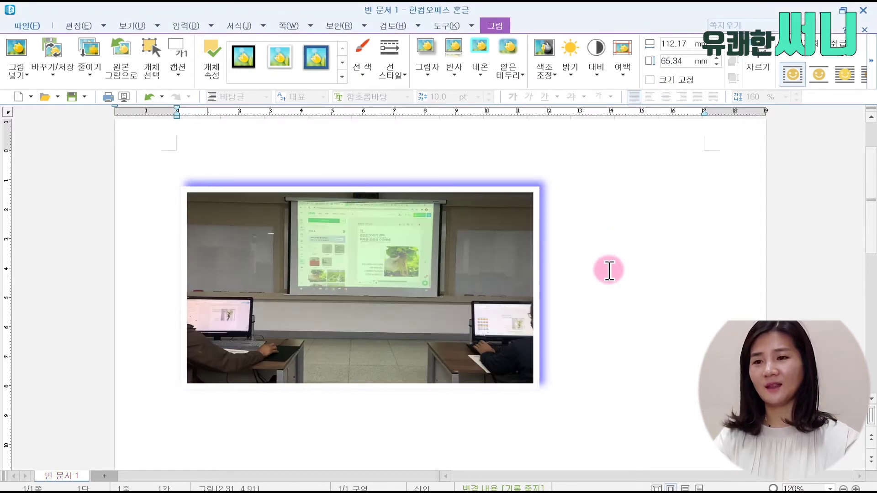
left_click(418, 307)
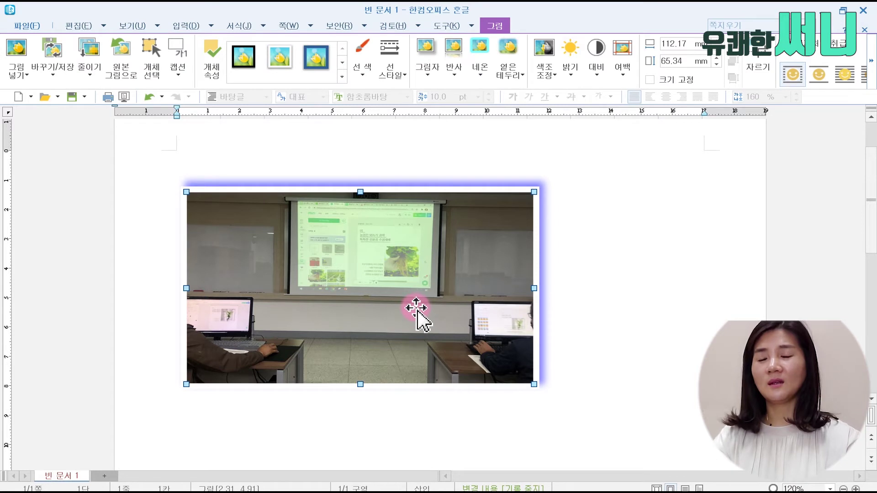